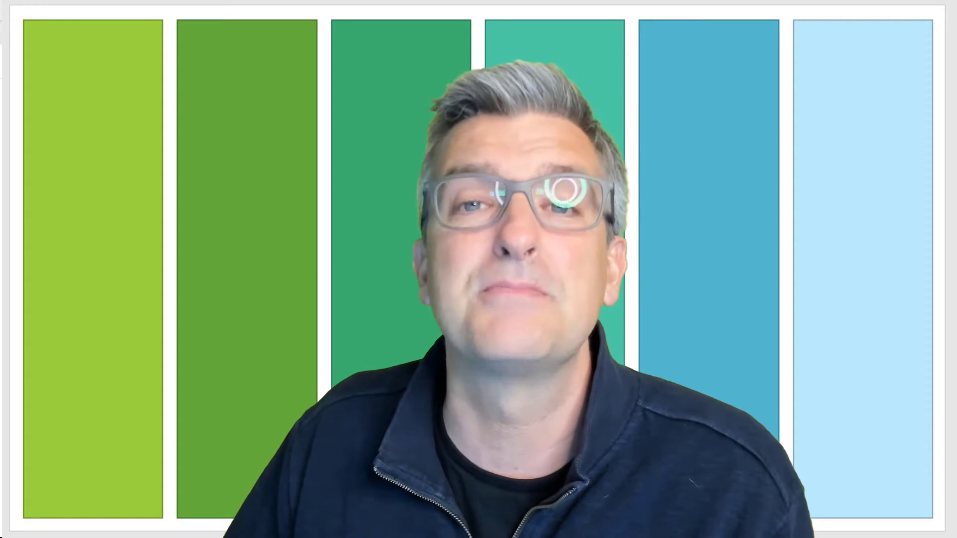
Scroll to the scenarios section and edit the Gratuities and Favors lesson.
scroll(658, 298, down, 2)
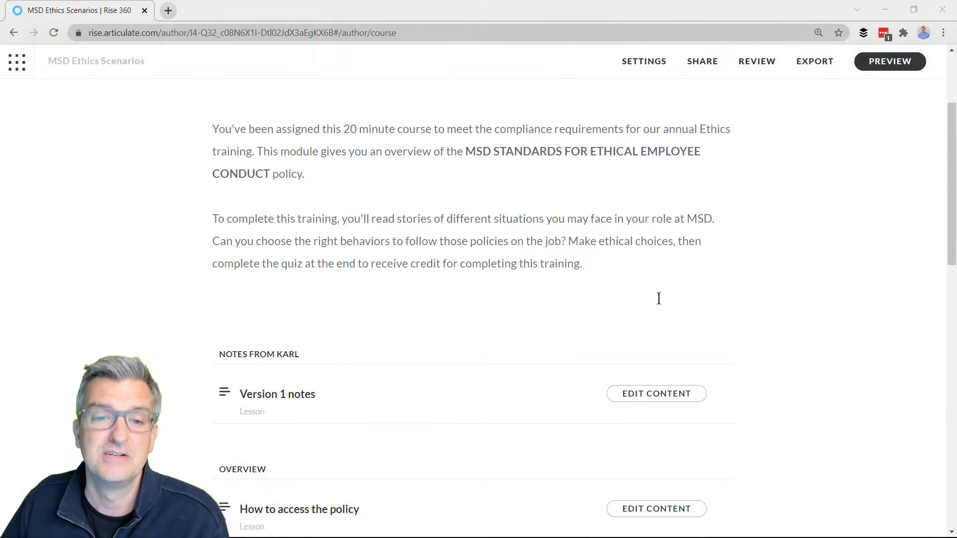
scroll(660, 299, up, 4)
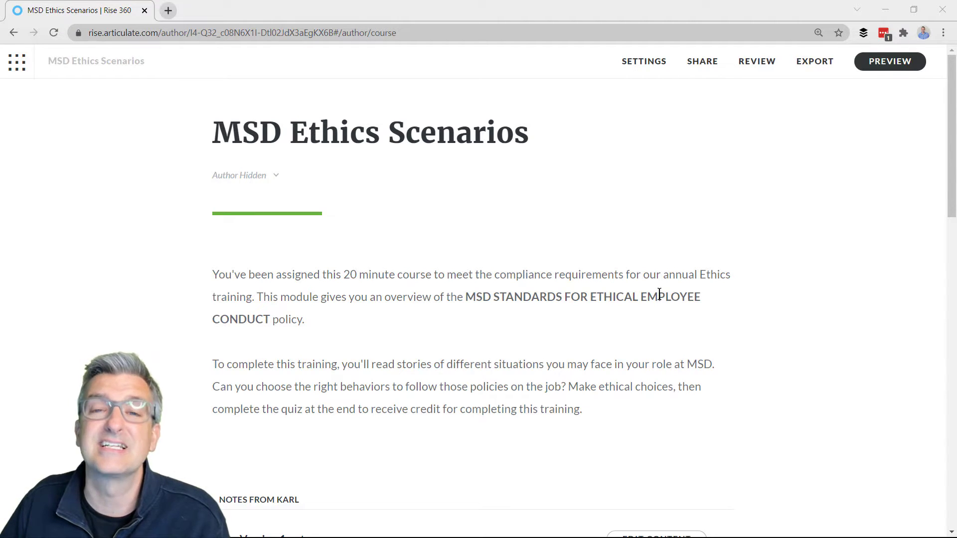
scroll(659, 294, down, 10)
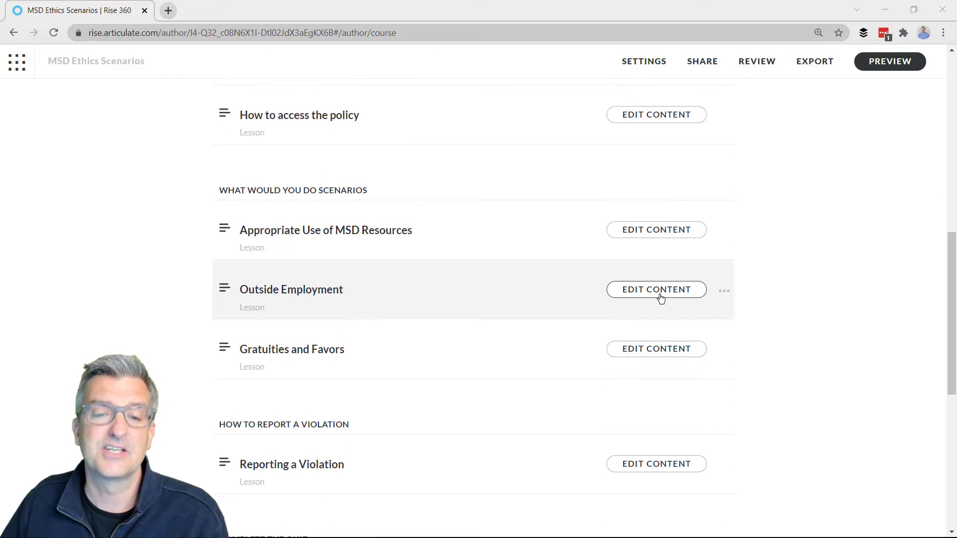
scroll(661, 298, down, 1)
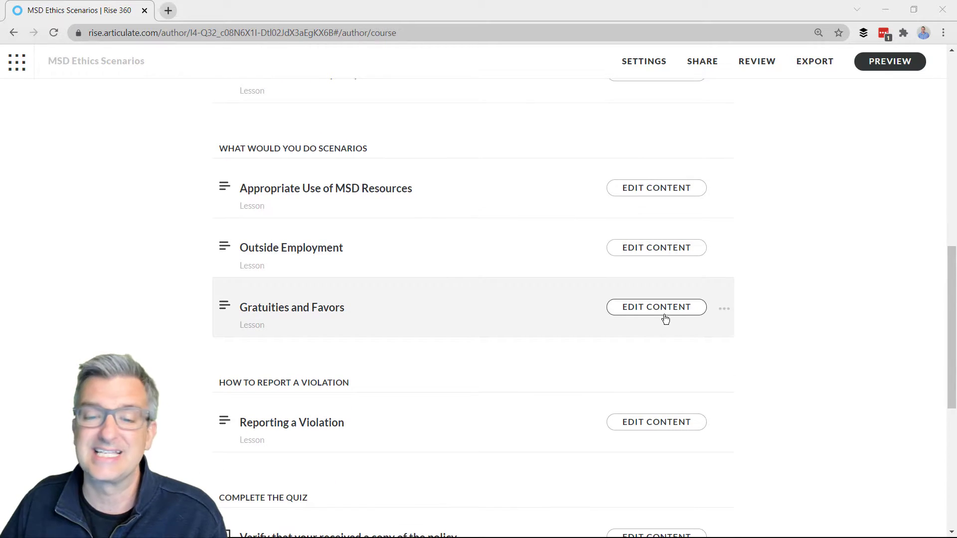
click(674, 308)
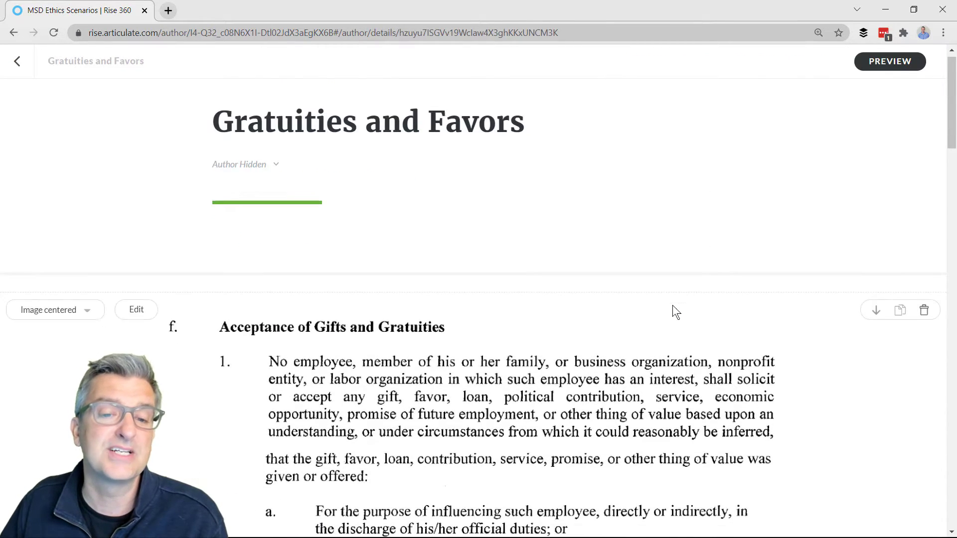
Scroll to the scenario cover card and continue to the 'Where do you work?' scene.
scroll(673, 307, down, 8)
scroll(673, 312, down, 10)
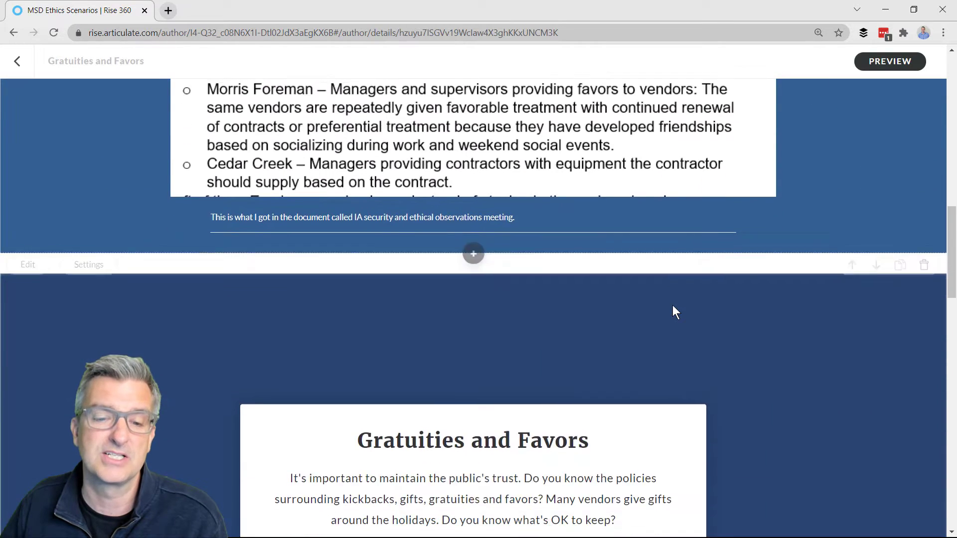
scroll(672, 305, down, 2)
scroll(672, 305, up, 5)
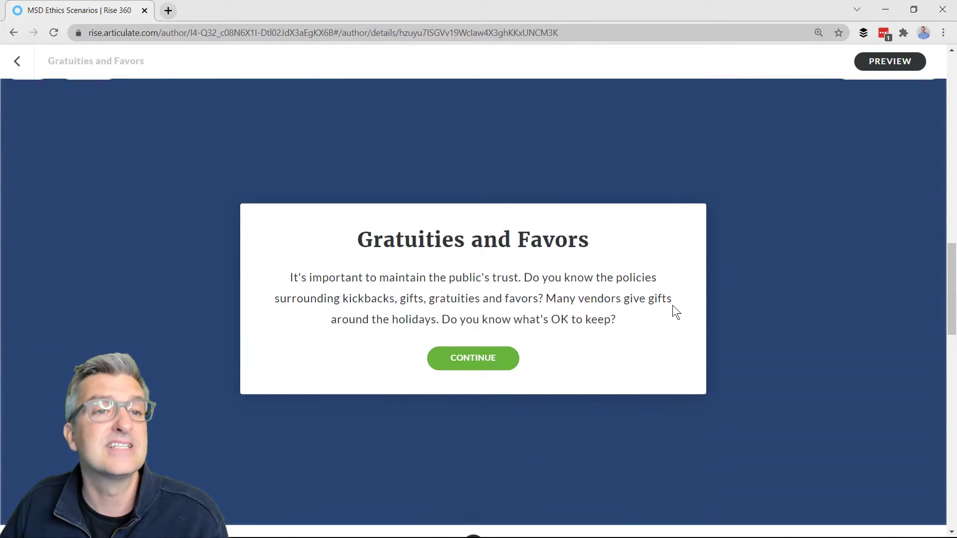
click(464, 363)
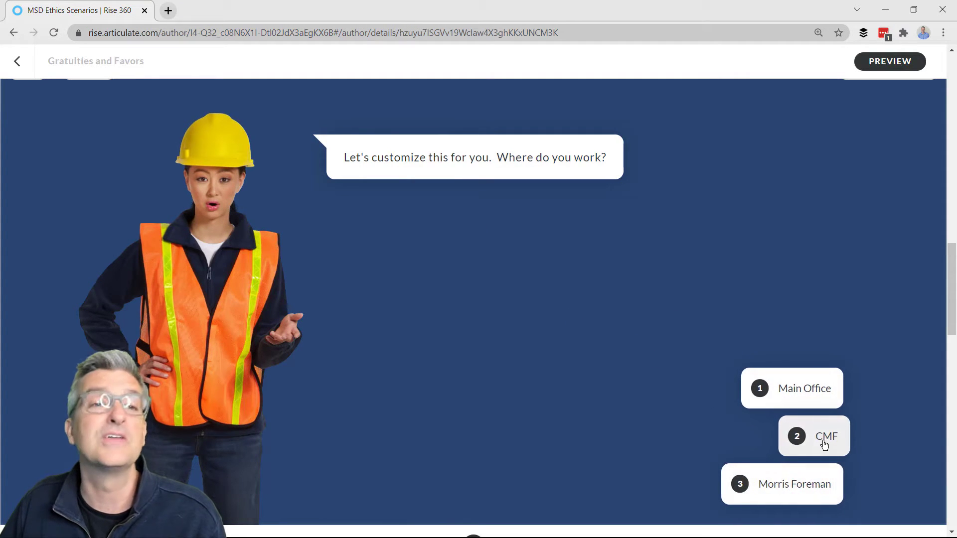
Answer 'Main Office', then continue and reply OK until the Morris Brown scene appears.
click(799, 390)
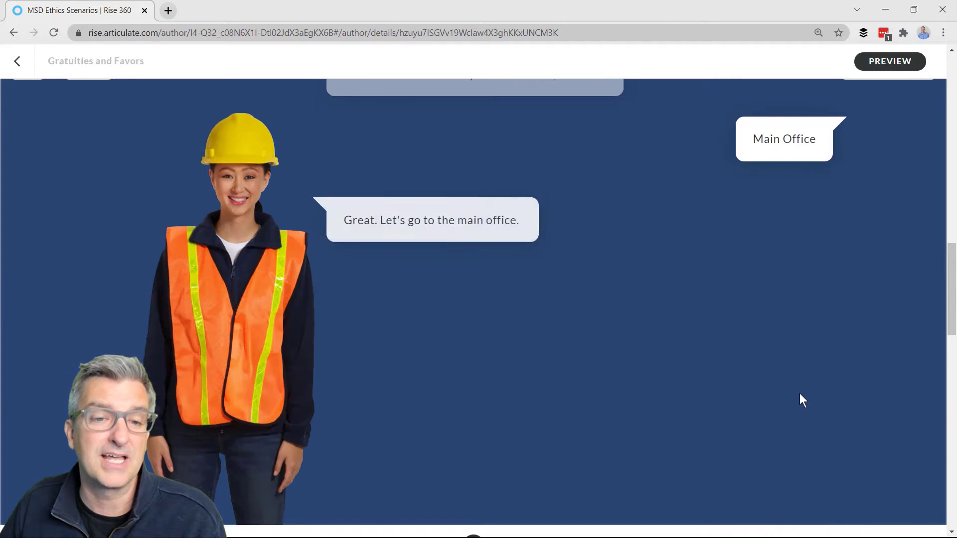
click(800, 483)
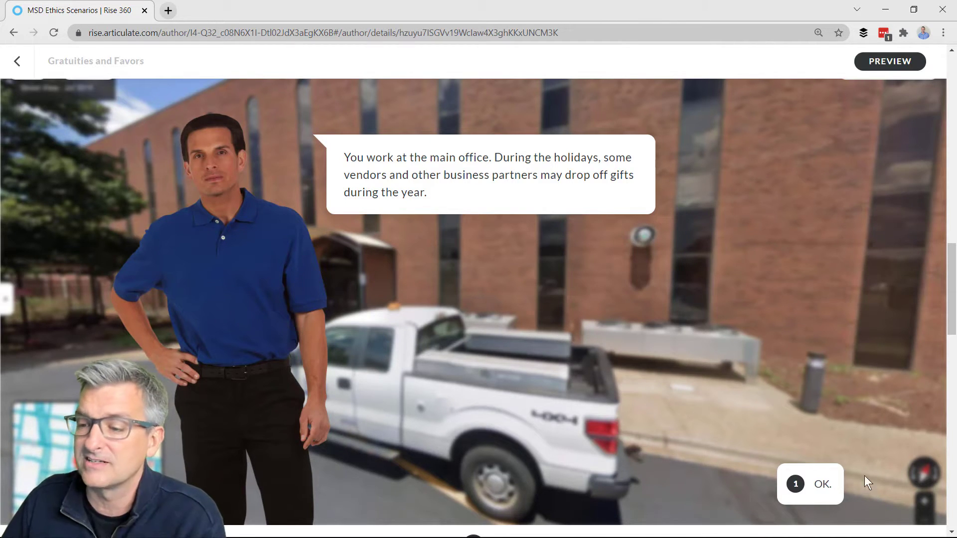
click(814, 495)
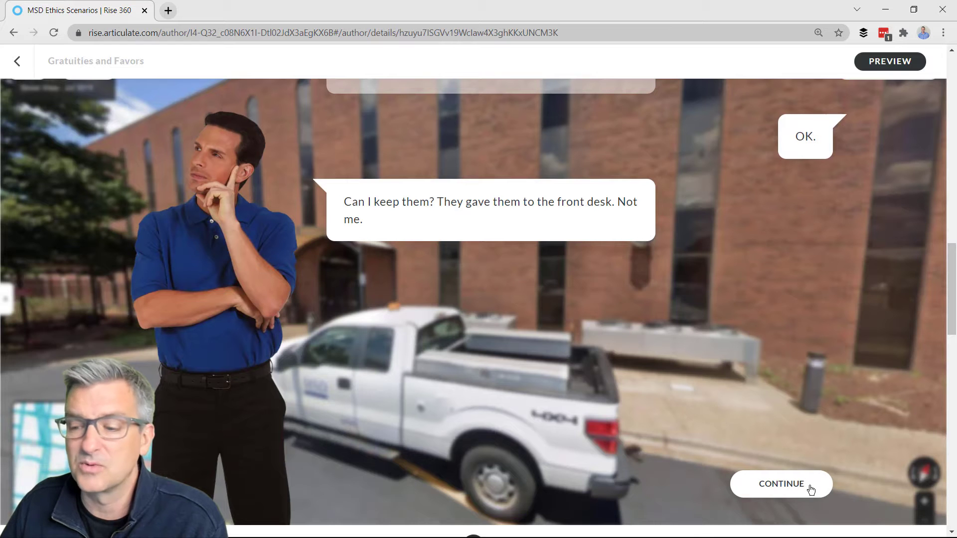
click(788, 488)
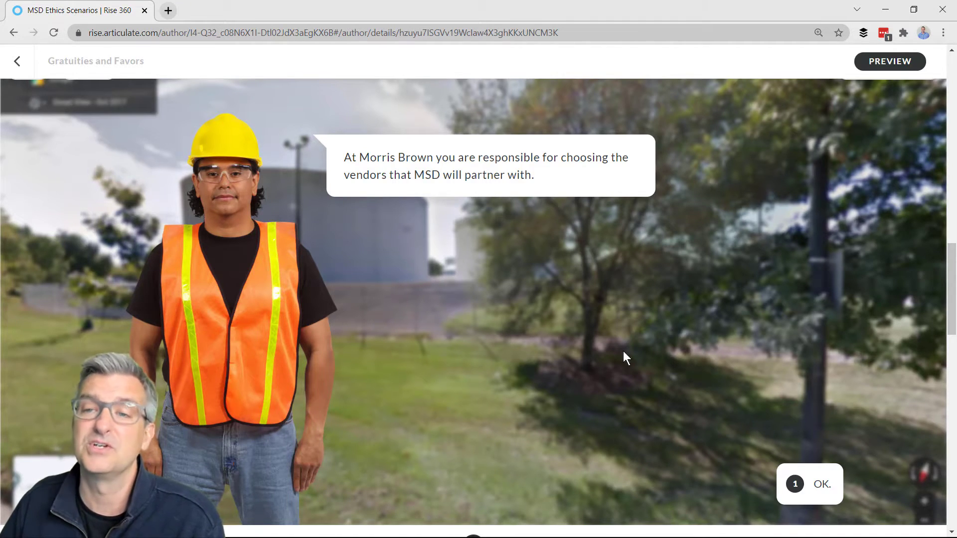
Reply OK and continue through the Morris Brown and CMF parking-lot scenes to the scrap question.
click(812, 481)
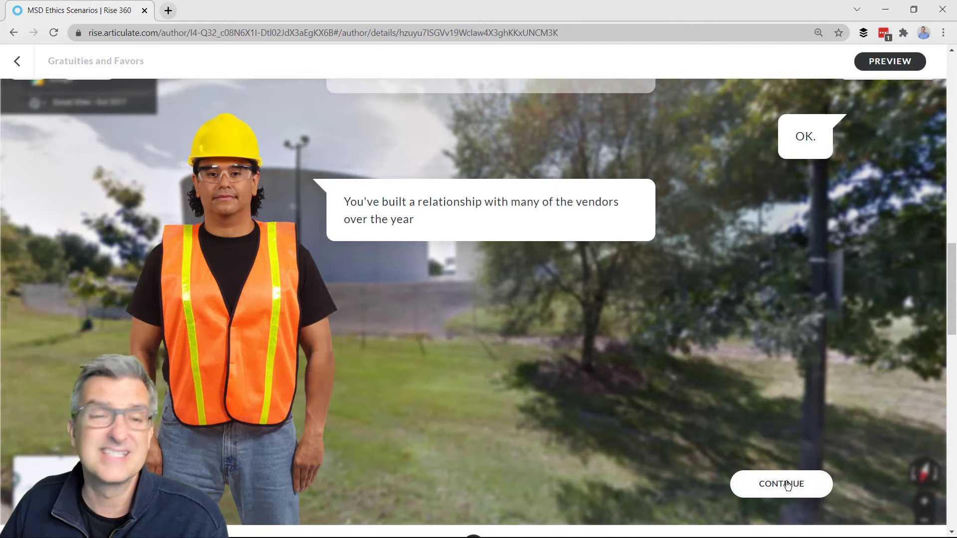
click(784, 486)
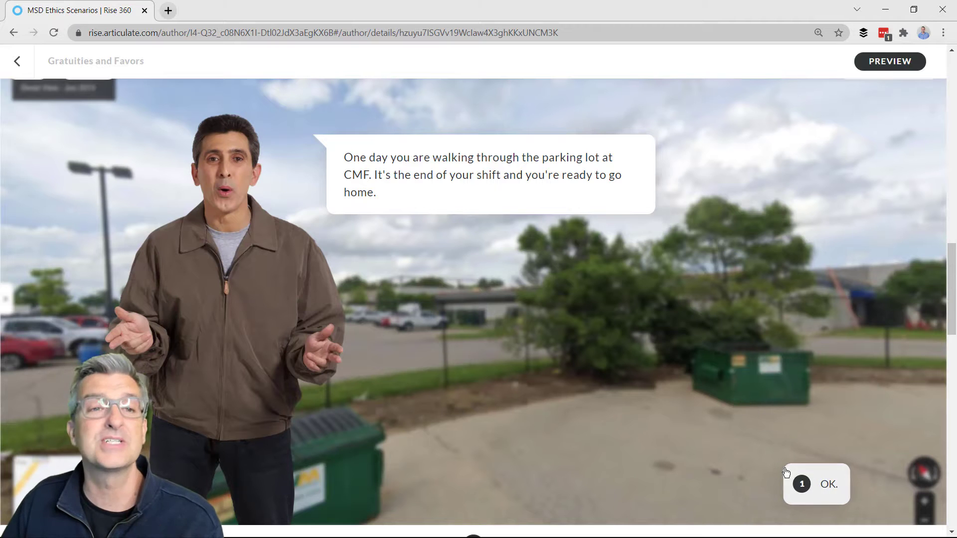
click(814, 492)
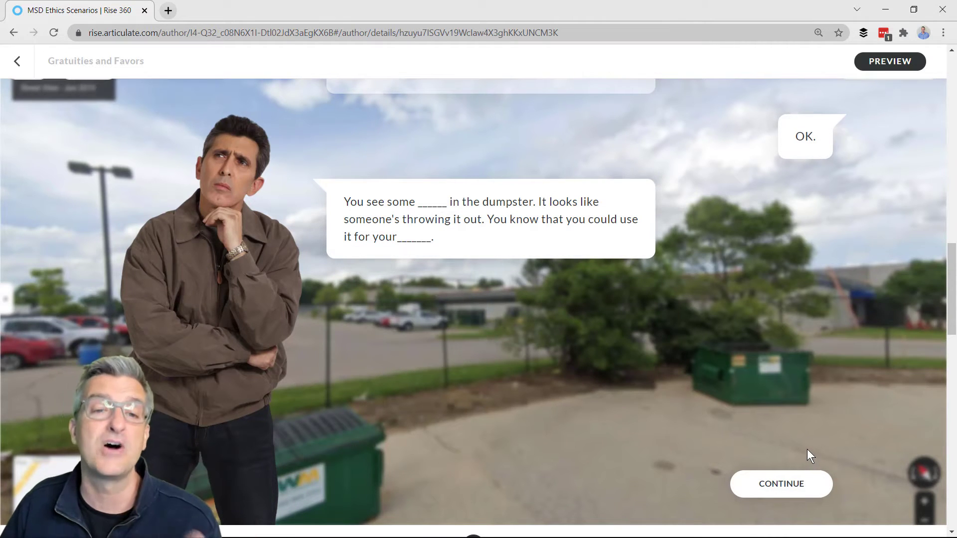
click(777, 485)
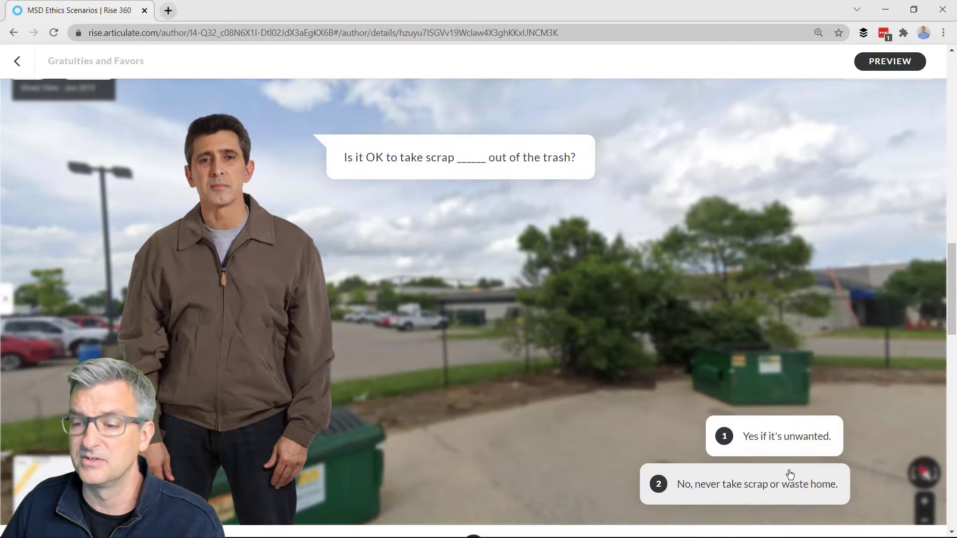
Answer 'Yes if it's unwanted.' and continue to the Scrap and Waste ending card.
click(781, 444)
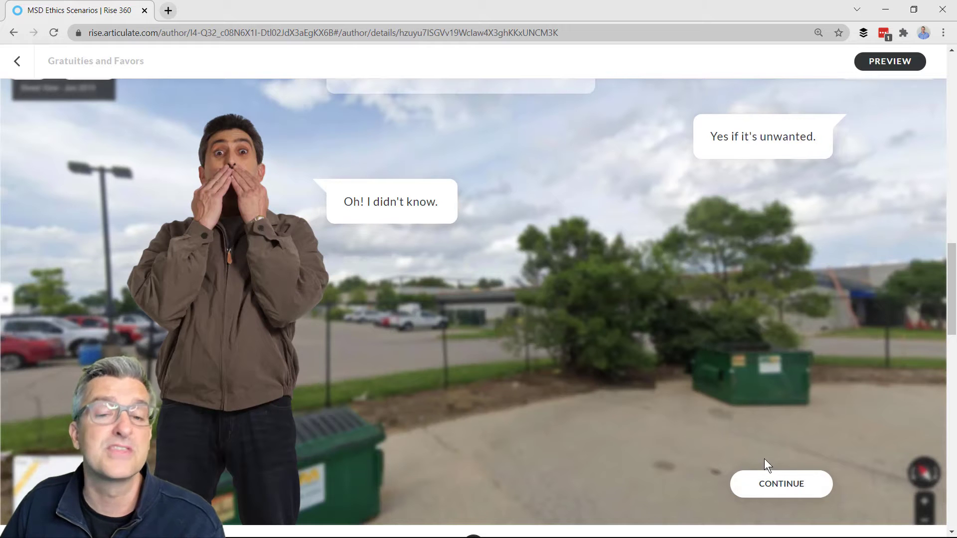
click(786, 486)
scroll(33, 163, up, 2)
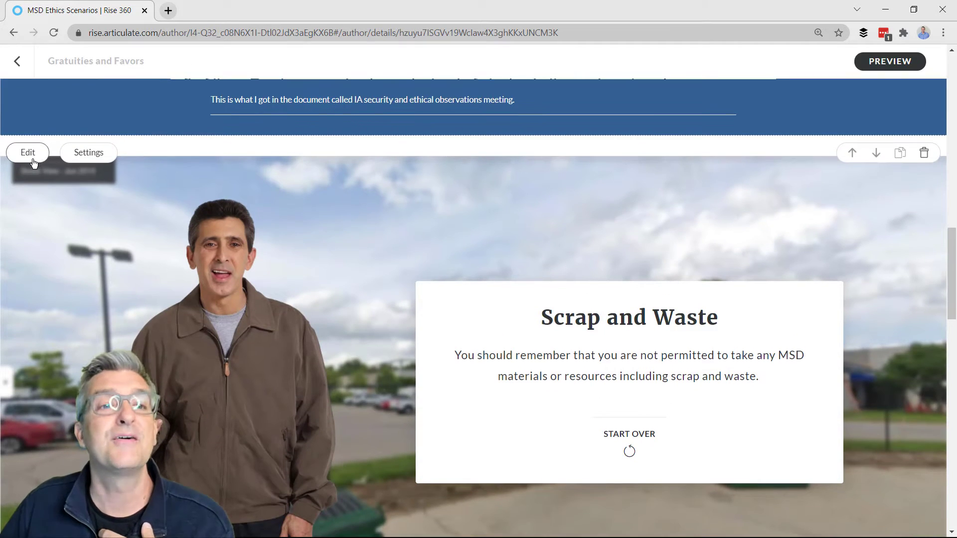
Open the scenario editor and inspect Scene 2 and Scene 3 with their duplicate/delete options.
click(28, 152)
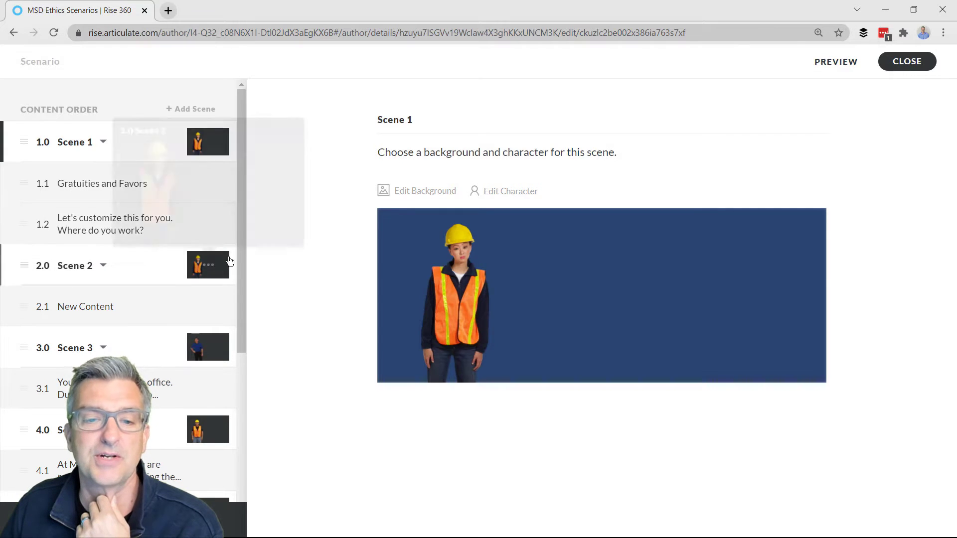
click(161, 267)
click(212, 265)
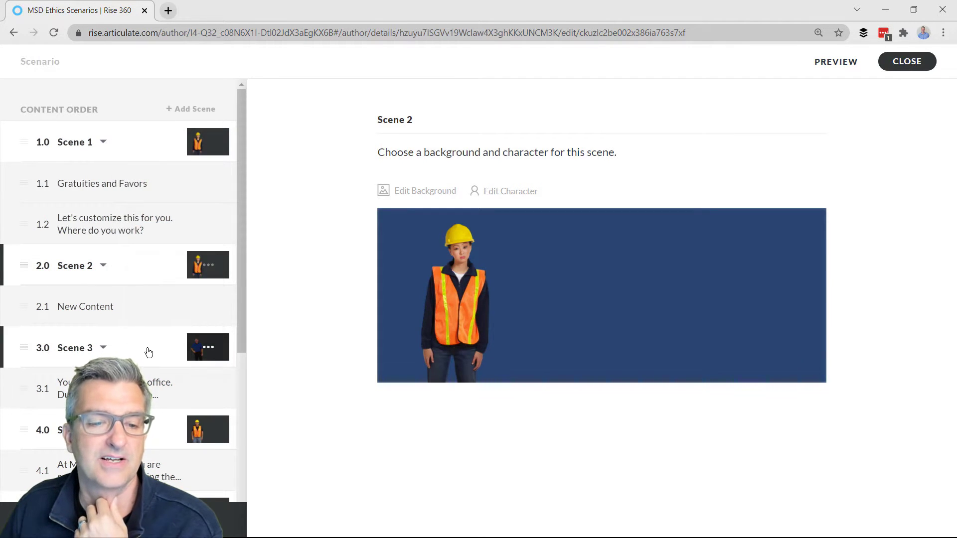
click(207, 346)
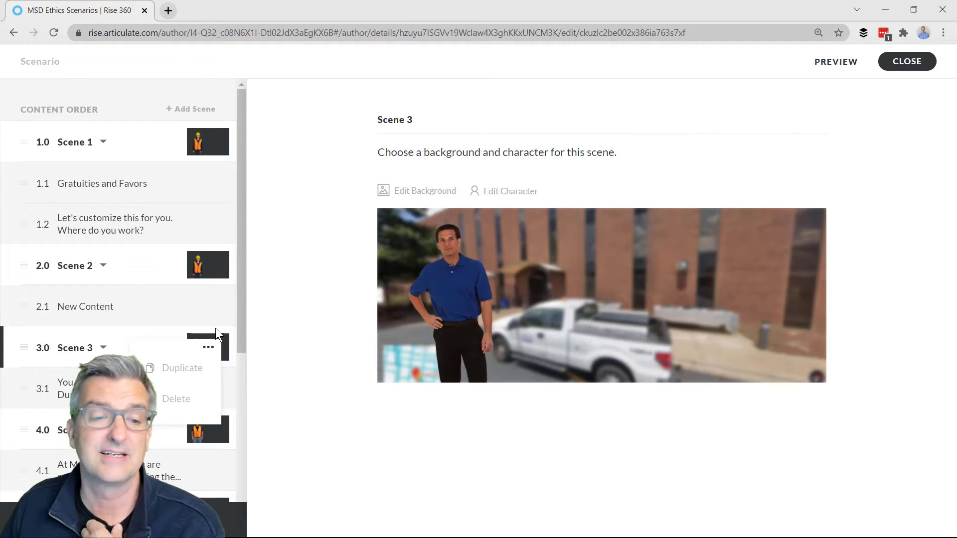
Select dialogue 4.1 to show its OK response, feedback and Next in Scenario destination.
drag(241, 306, 239, 378)
mouse_move(203, 306)
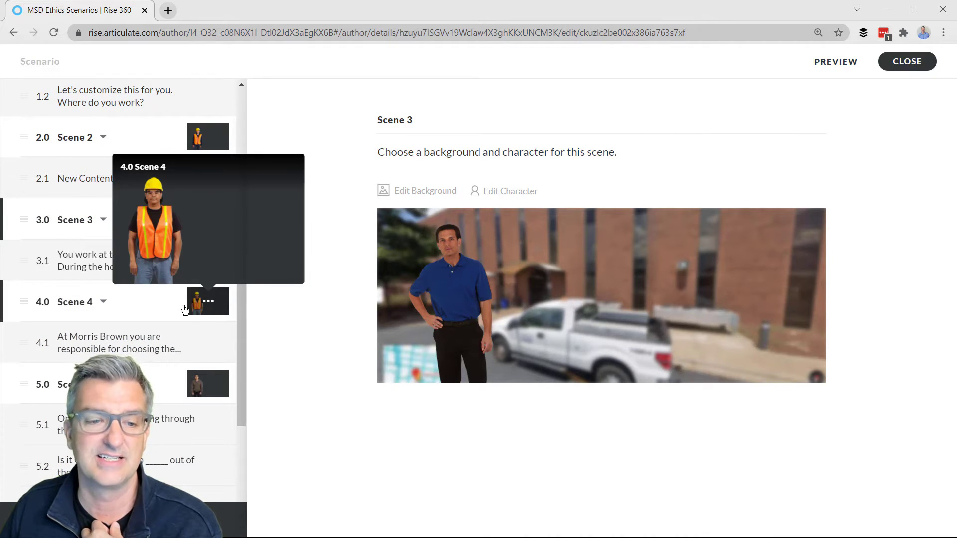
click(142, 350)
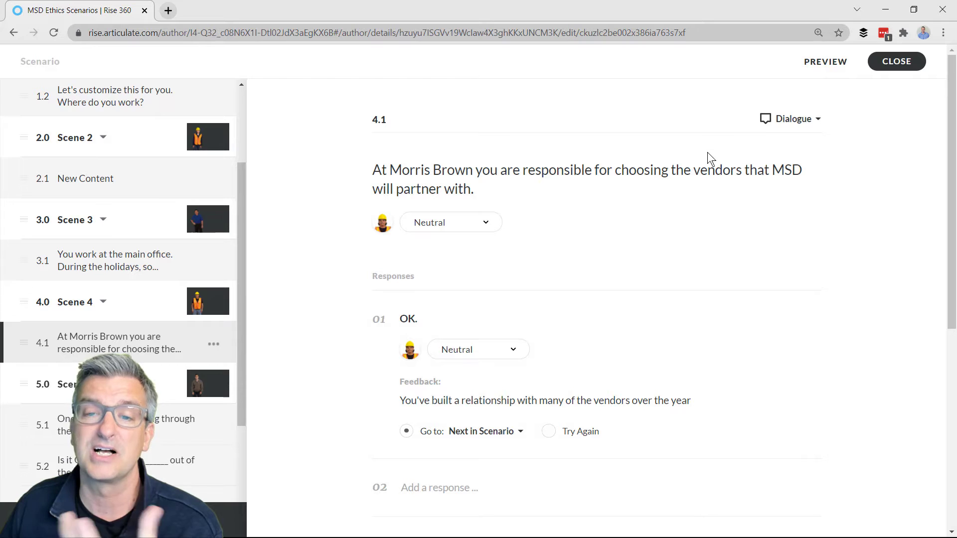
Check the scene's display style options and keep it as Dialogue.
click(805, 124)
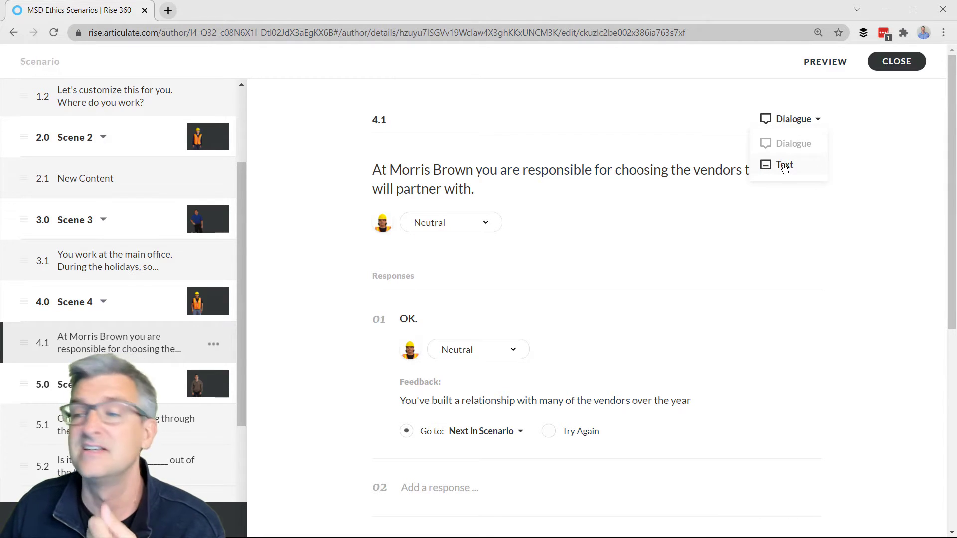
click(865, 239)
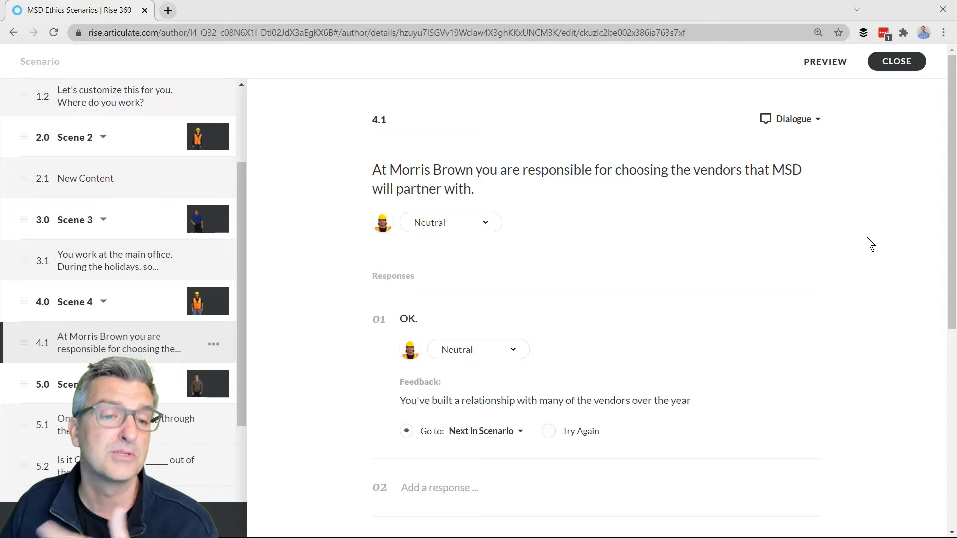
scroll(867, 238, down, 2)
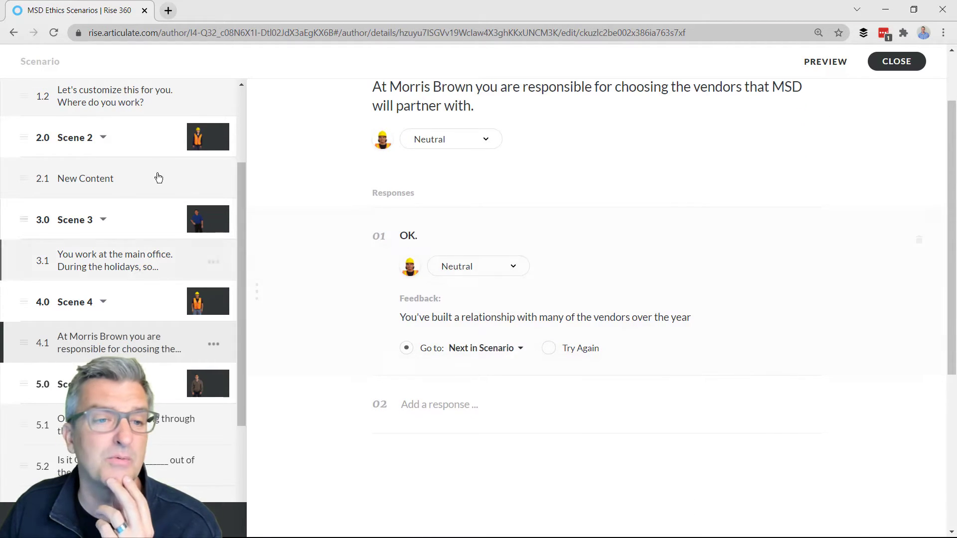
scroll(130, 219, up, 3)
Open scene 1.2, view the Main Office 'Go to: 3.1' destination list, and review the responses.
click(113, 219)
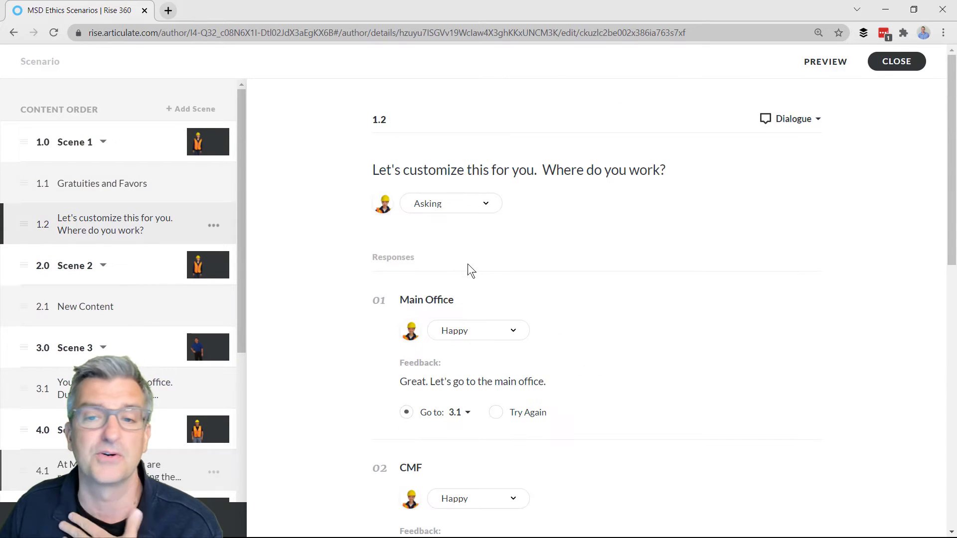
scroll(584, 305, down, 3)
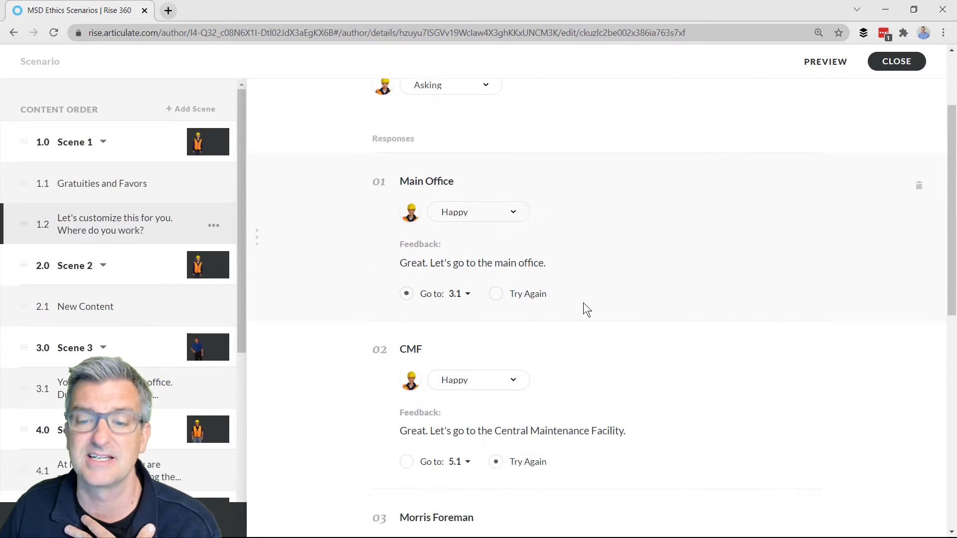
click(454, 288)
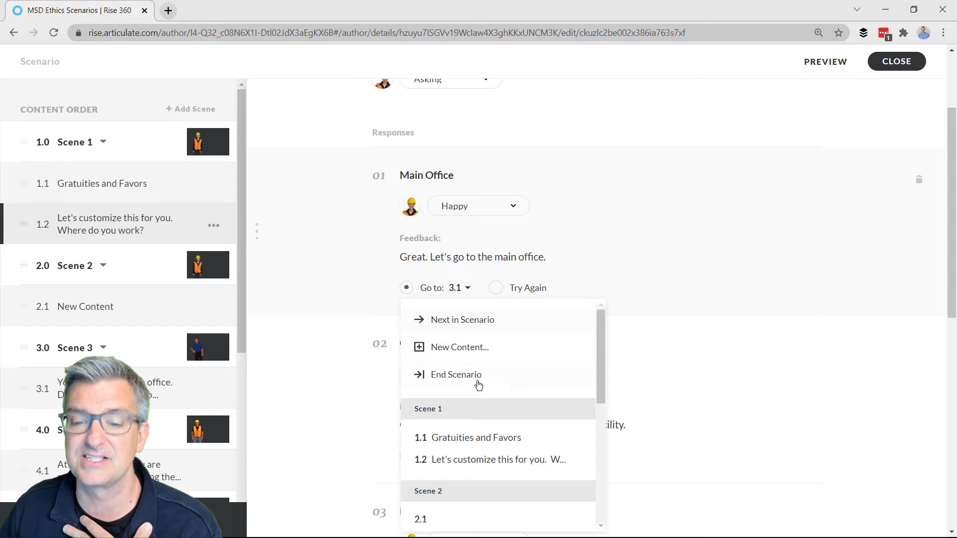
scroll(479, 384, down, 3)
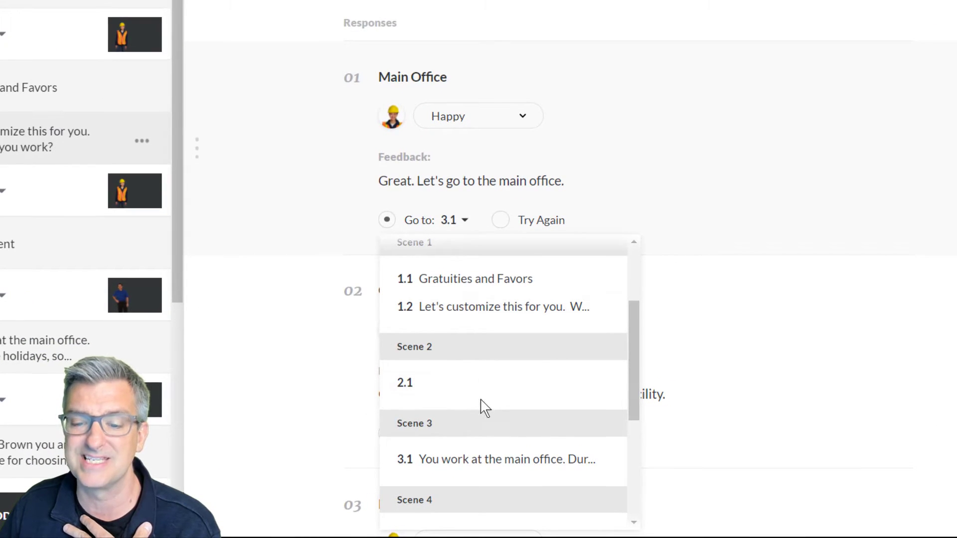
click(854, 159)
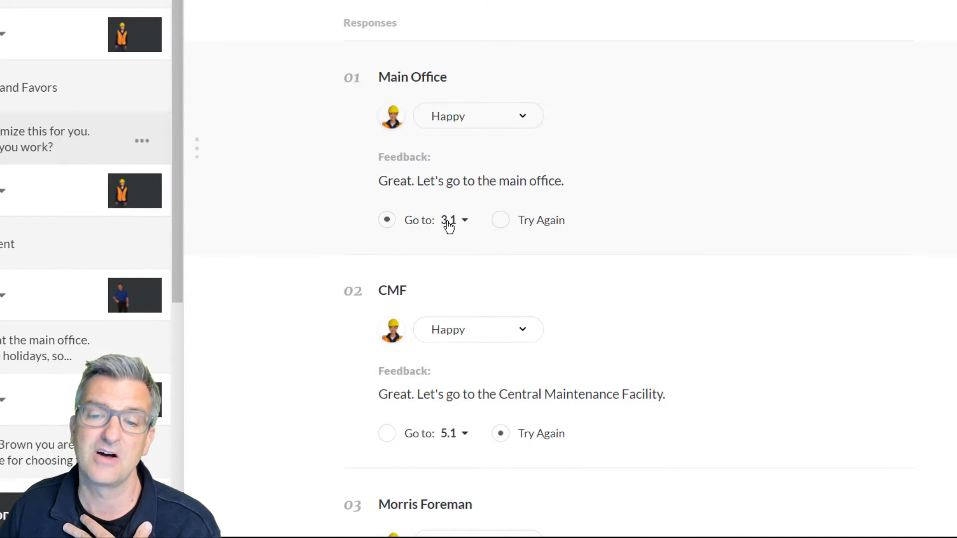
scroll(818, 321, down, 4)
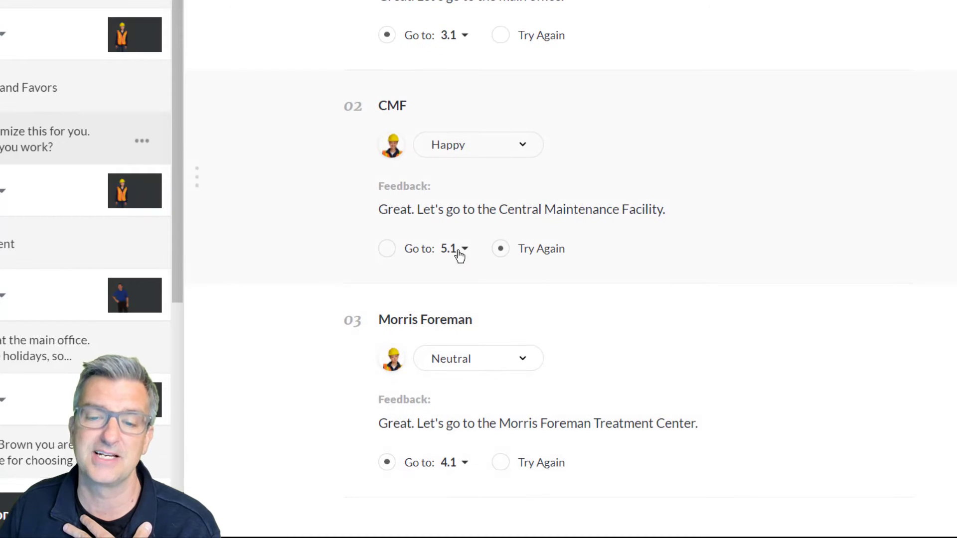
scroll(843, 320, down, 3)
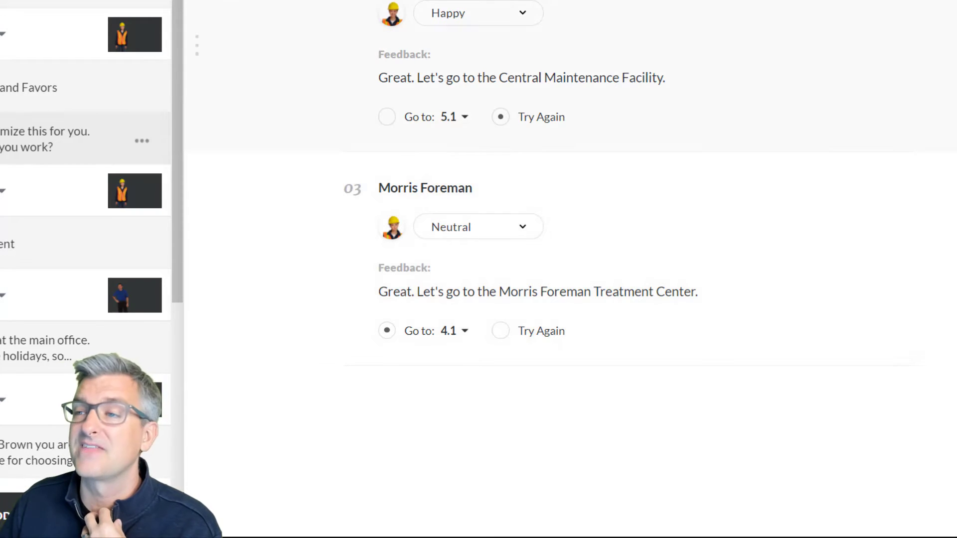
click(454, 331)
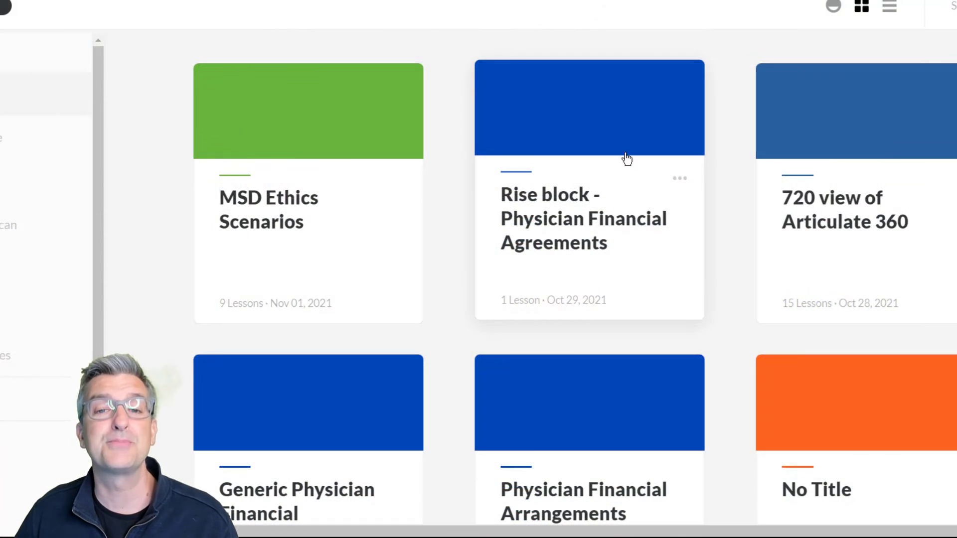
Open the Physician Financial Agreements course and select 'big no-no in the world' in its description.
click(650, 269)
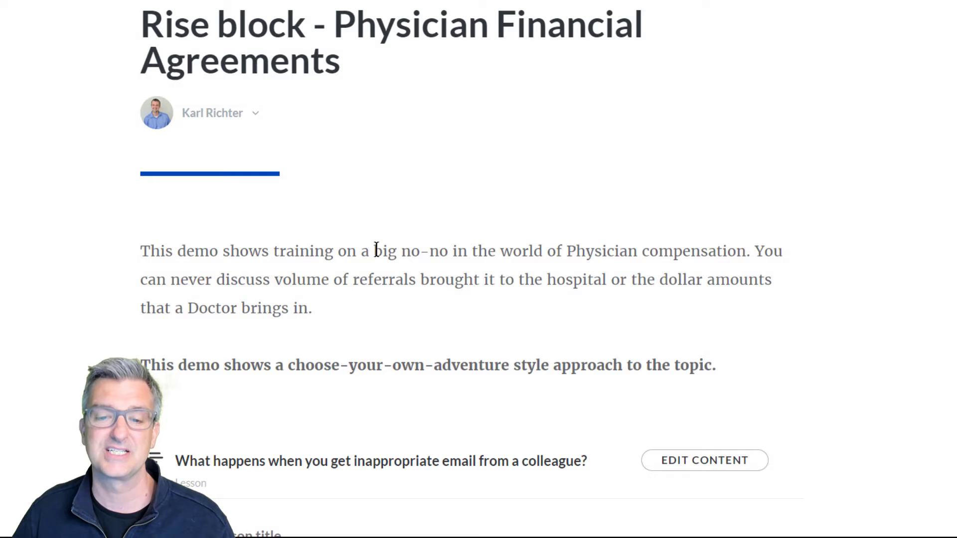
drag(375, 252, 548, 254)
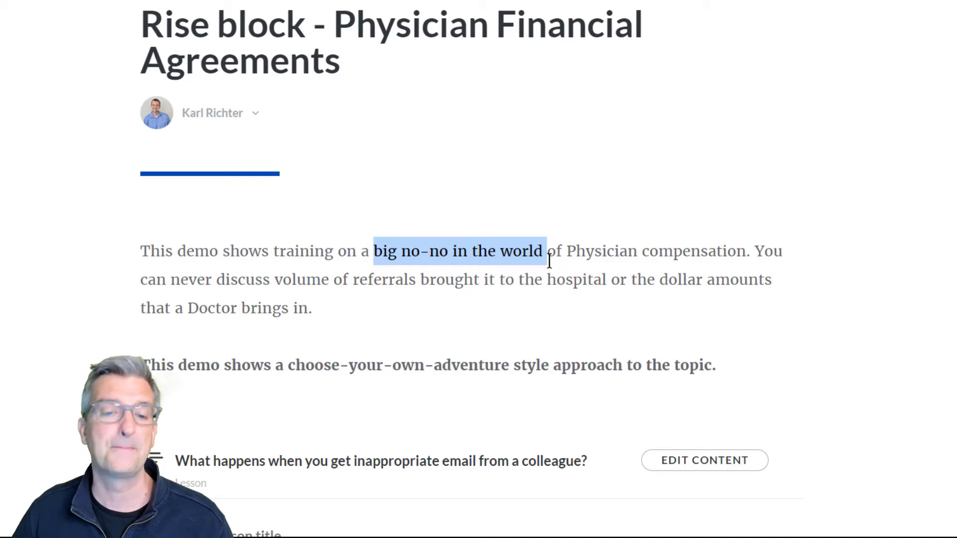
click(534, 290)
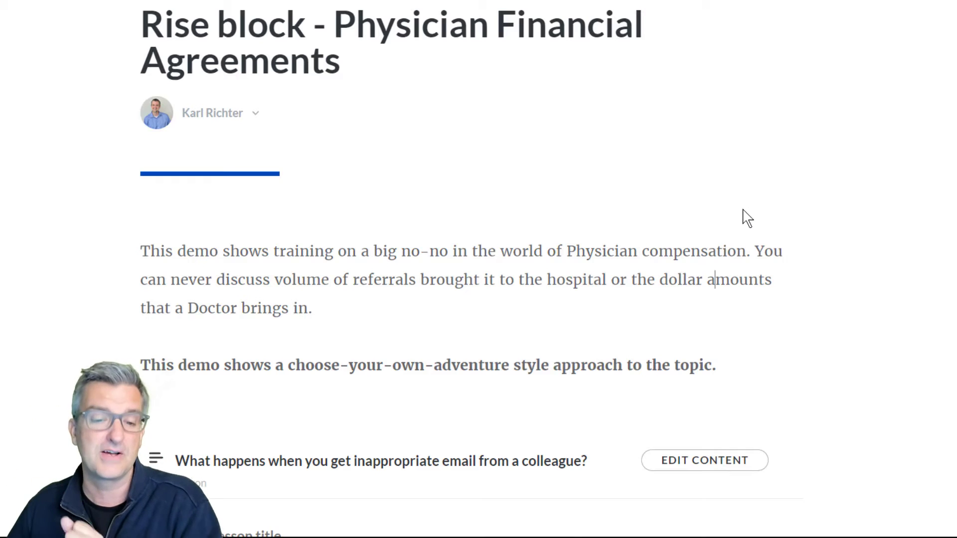
scroll(746, 216, down, 3)
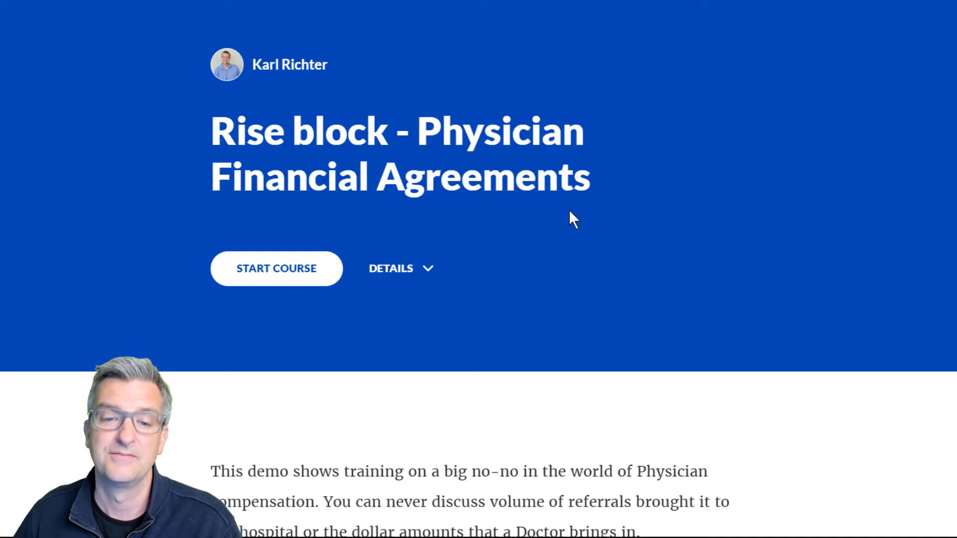
Start the course, enter the 'What would YOU do?' scenario, answer 'OK. That sounds like my day.', and continue.
click(252, 273)
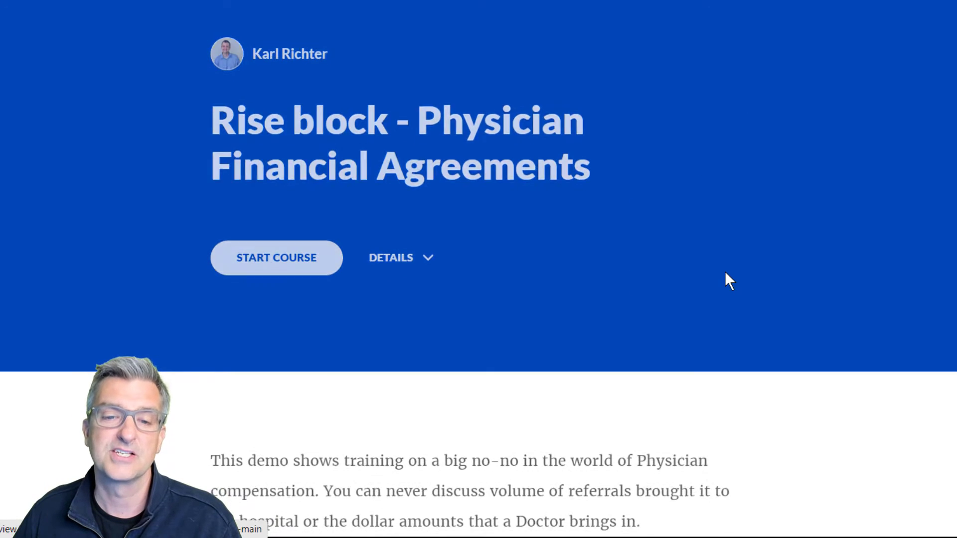
scroll(725, 272, down, 3)
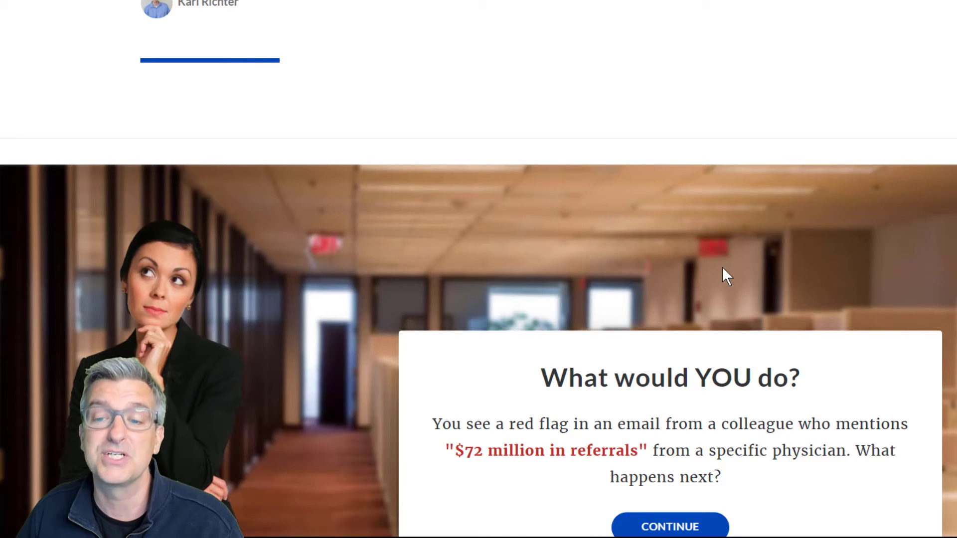
scroll(722, 267, down, 3)
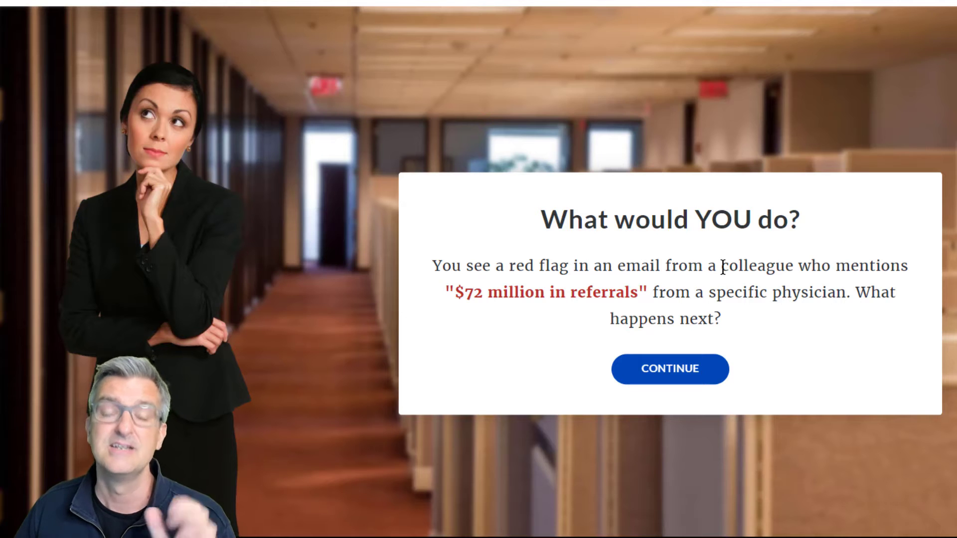
scroll(725, 266, down, 2)
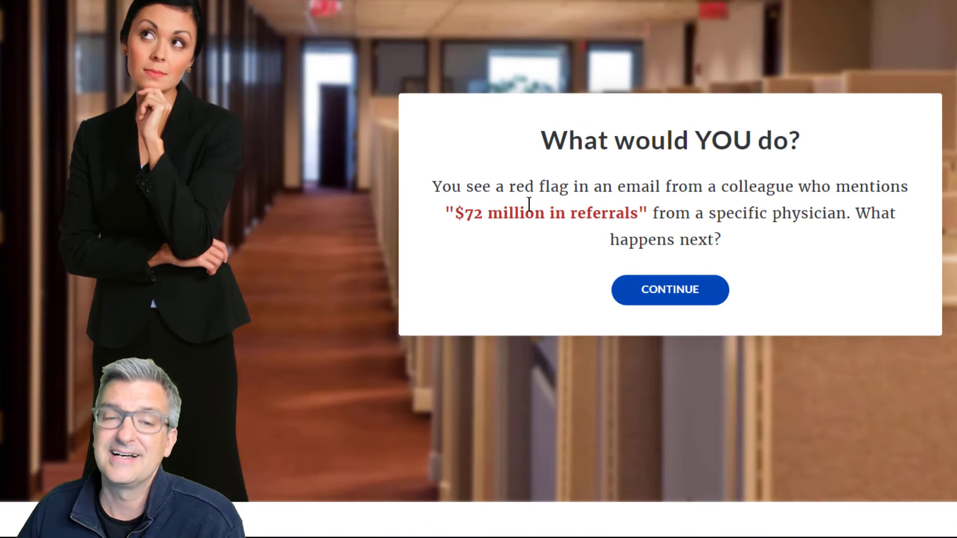
click(679, 296)
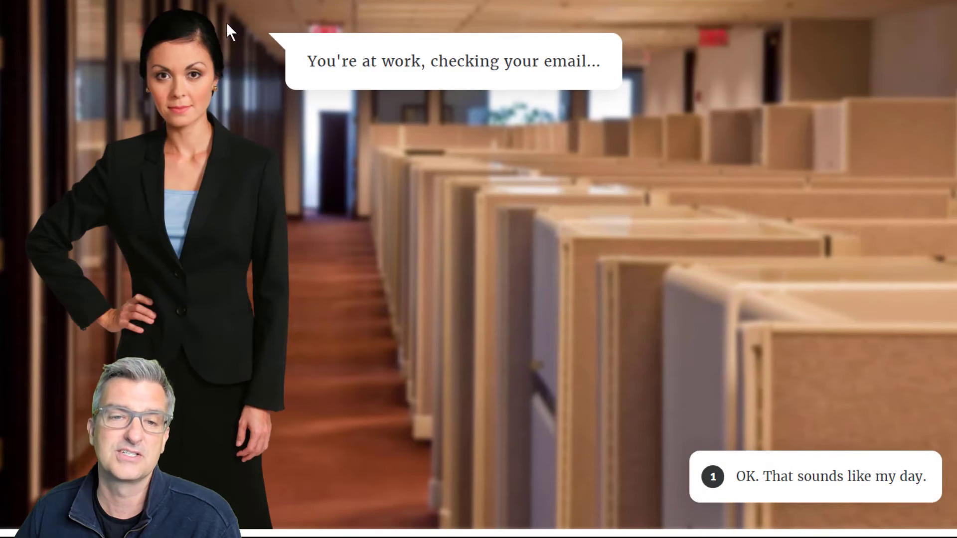
click(796, 479)
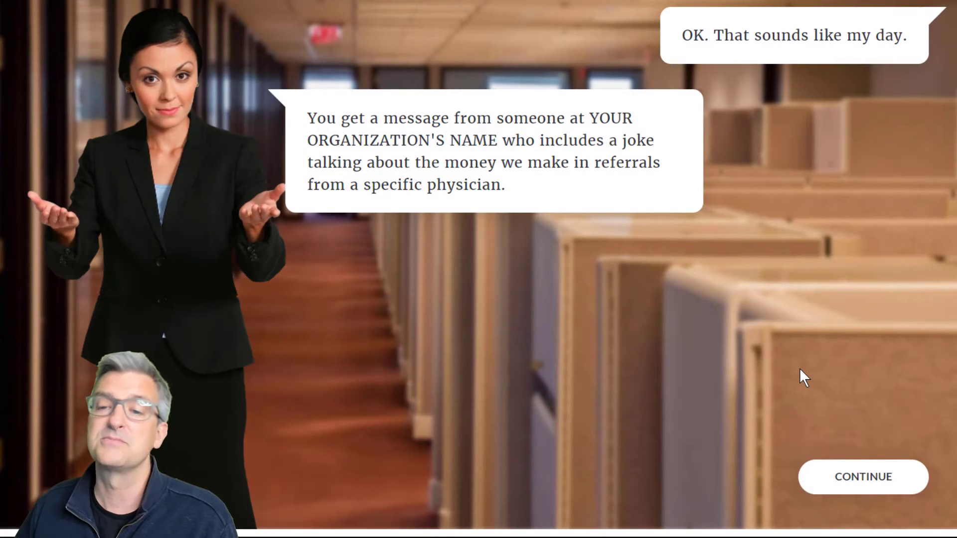
click(879, 481)
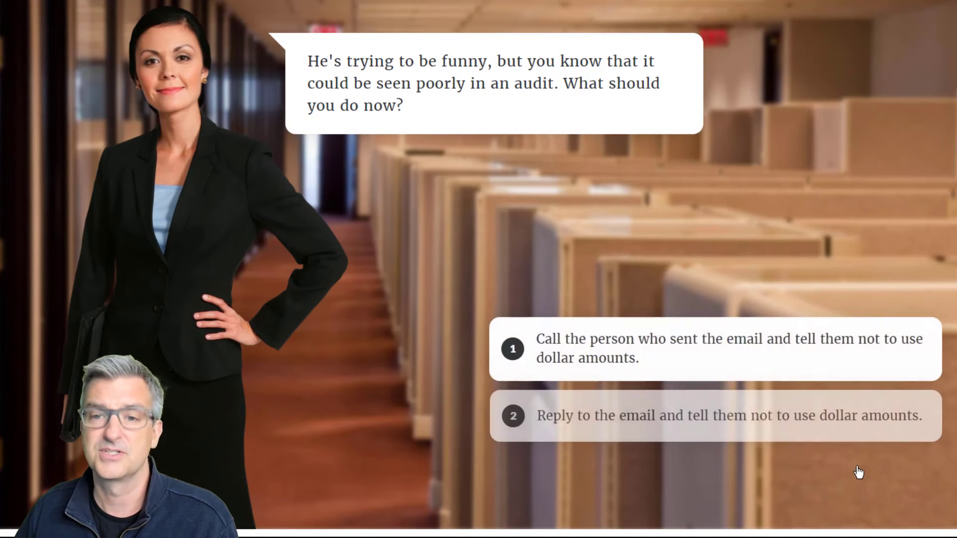